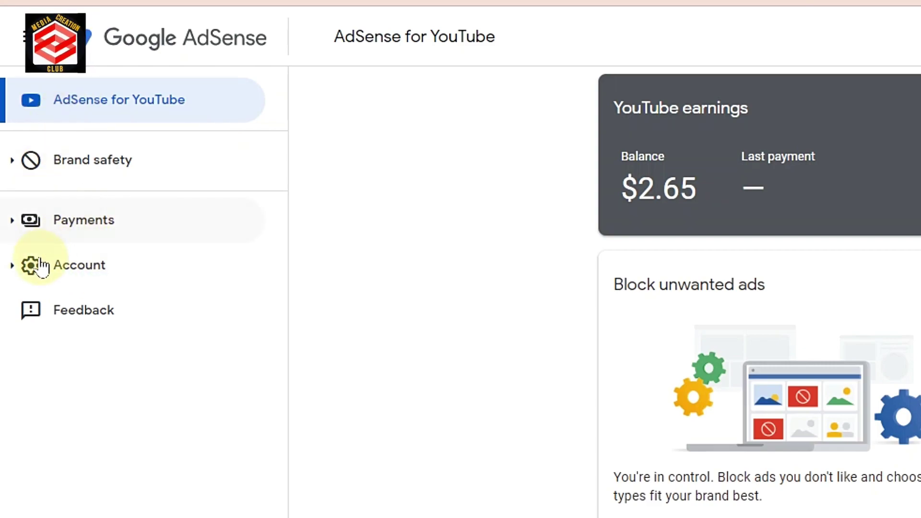
Step: Go to Account > Access and authorization > User management to see the account's users
click(66, 277)
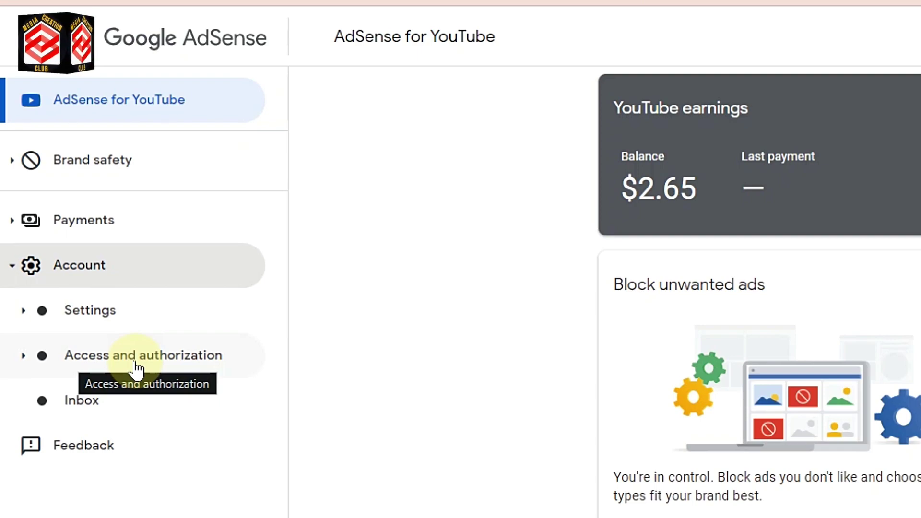
click(137, 370)
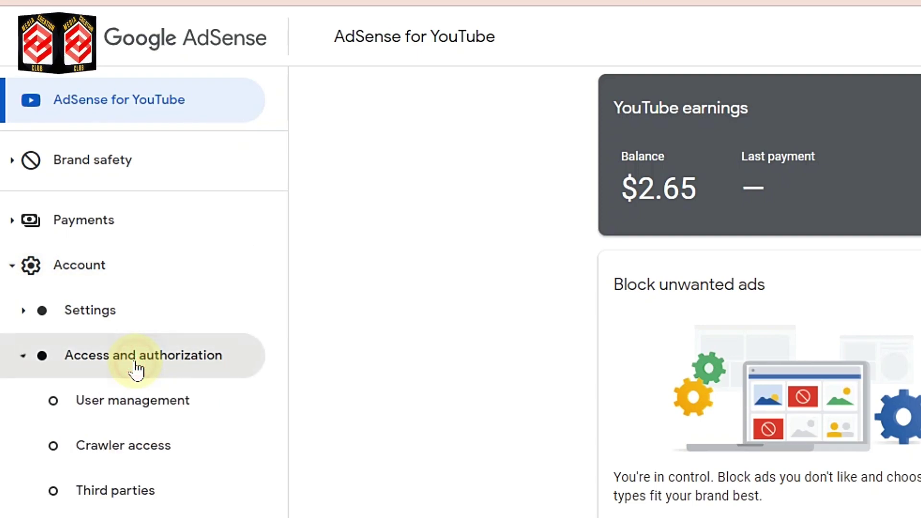
click(127, 405)
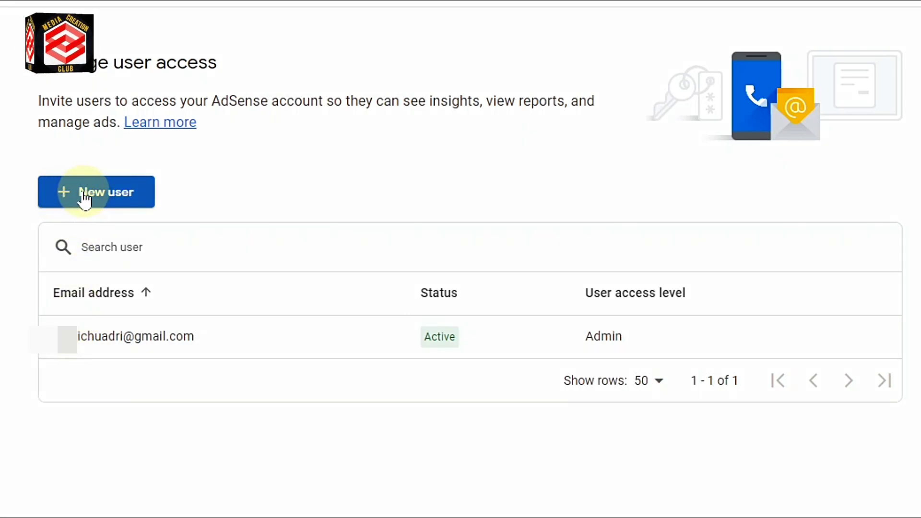
Step: Invite a new user by entering their Gmail address and sending the invitation
click(84, 198)
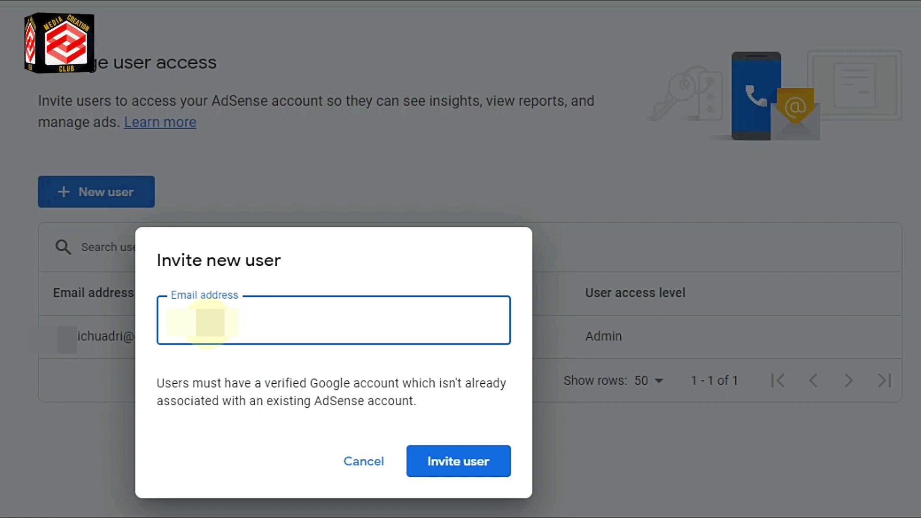
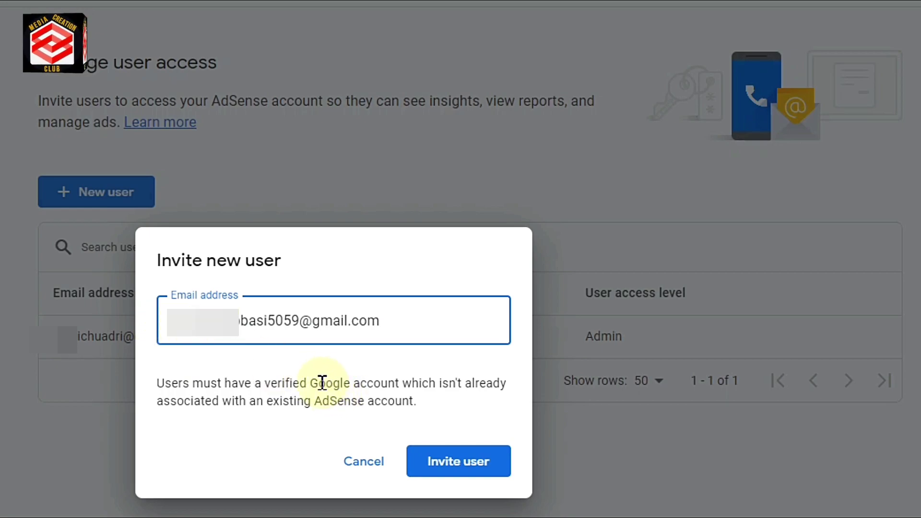
click(454, 472)
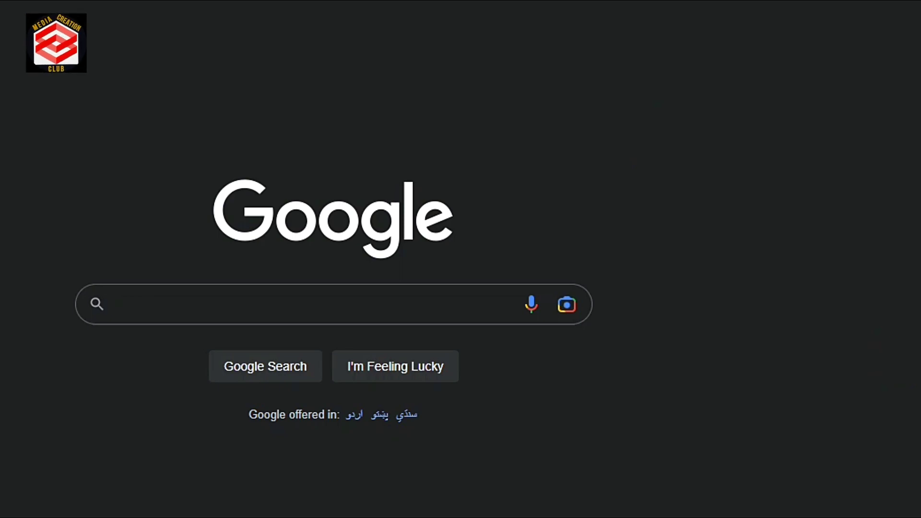
Step: Open the Google AdSense invitation email in the Gmail inbox
click(814, 37)
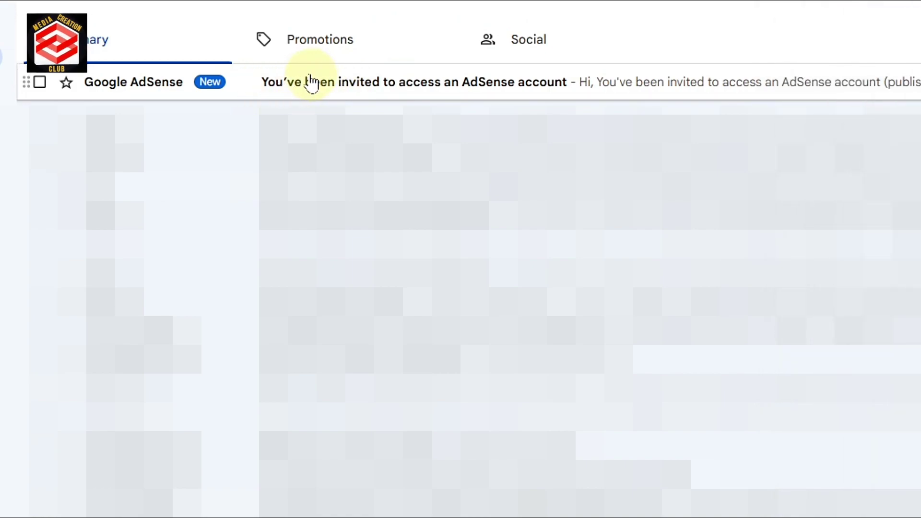
click(92, 101)
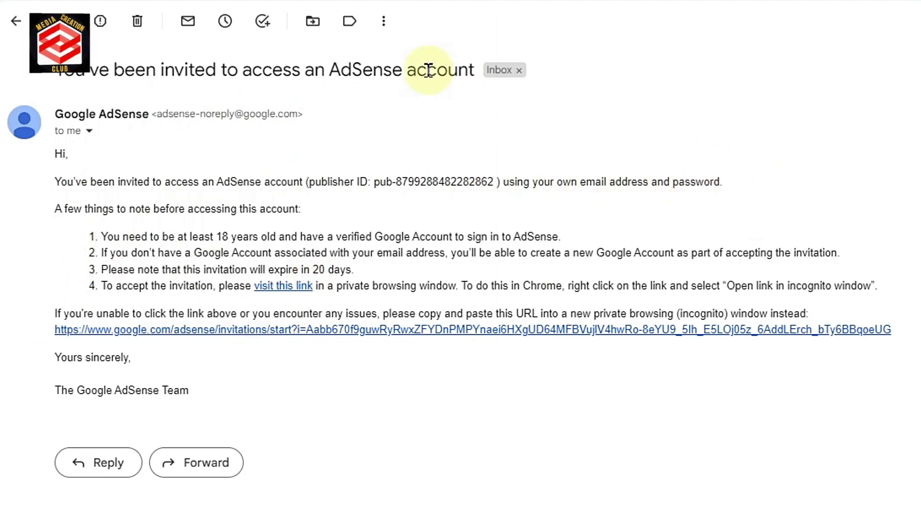
Step: Follow the email's invitation link and accept the AdSense invitation
click(215, 329)
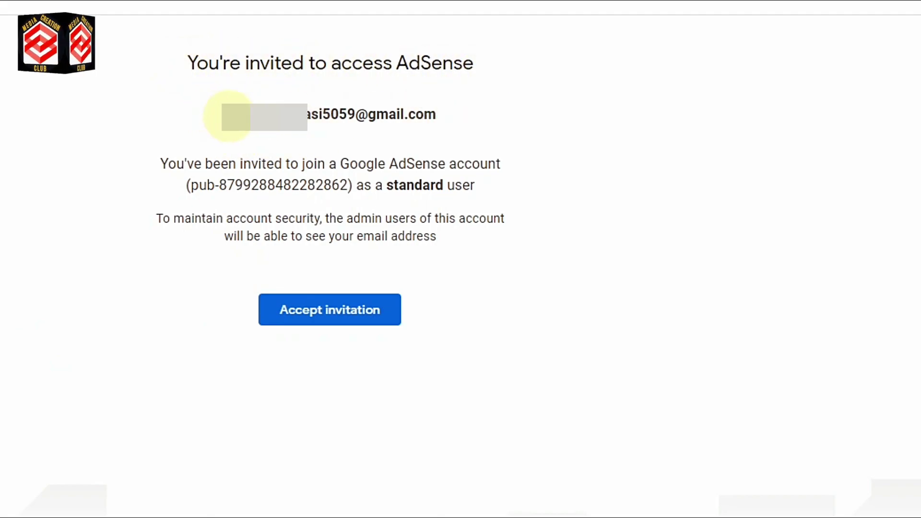
drag(219, 115, 435, 115)
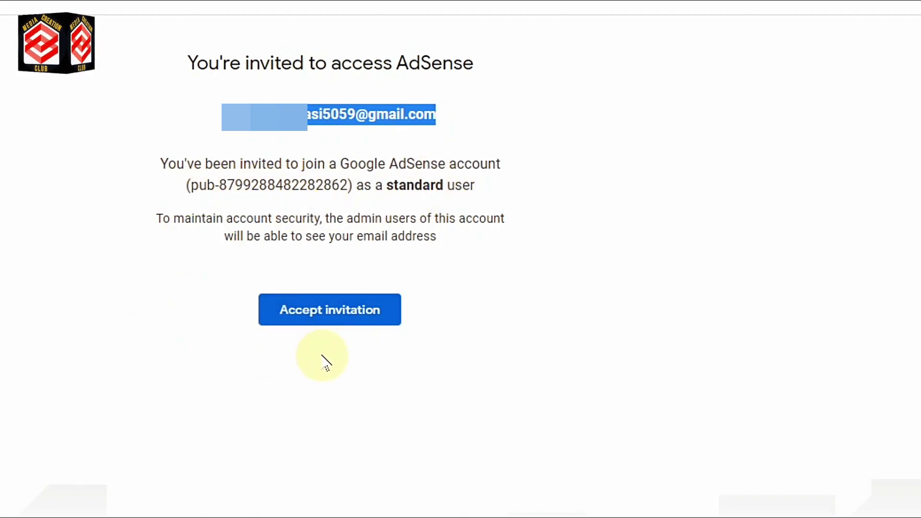
click(317, 324)
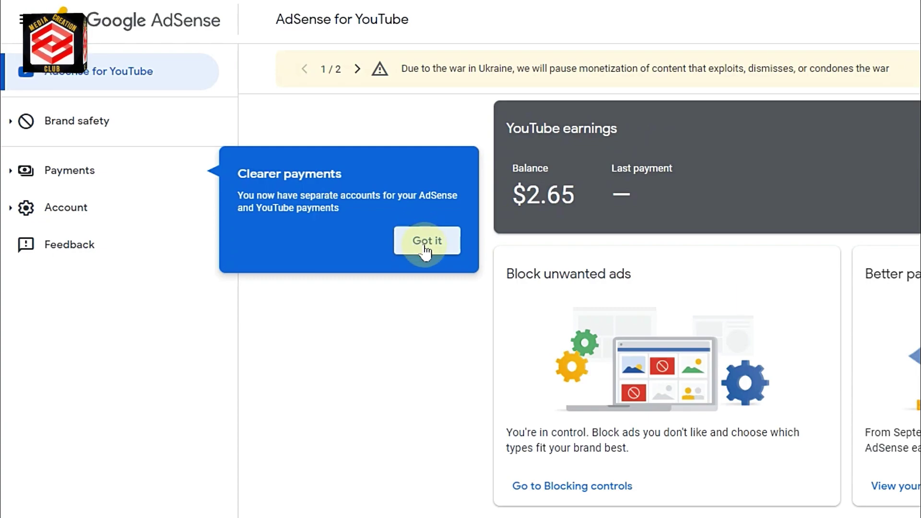
Step: Dismiss the Clearer payments notice, then reload the User management page to show the invited user as Active
click(427, 245)
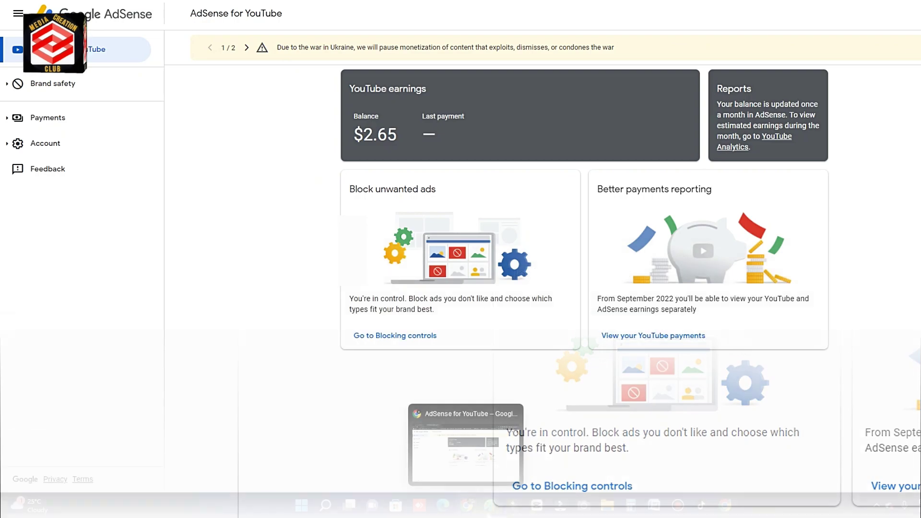
click(736, 506)
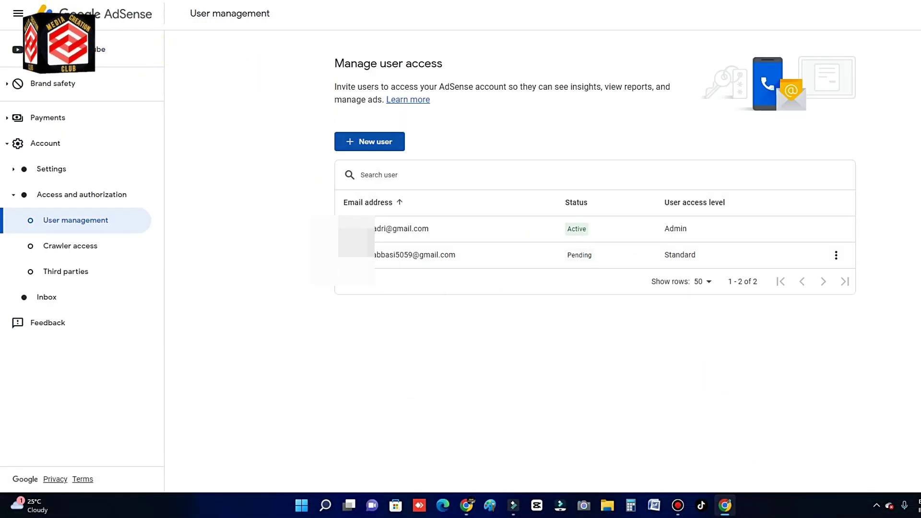
click(77, 13)
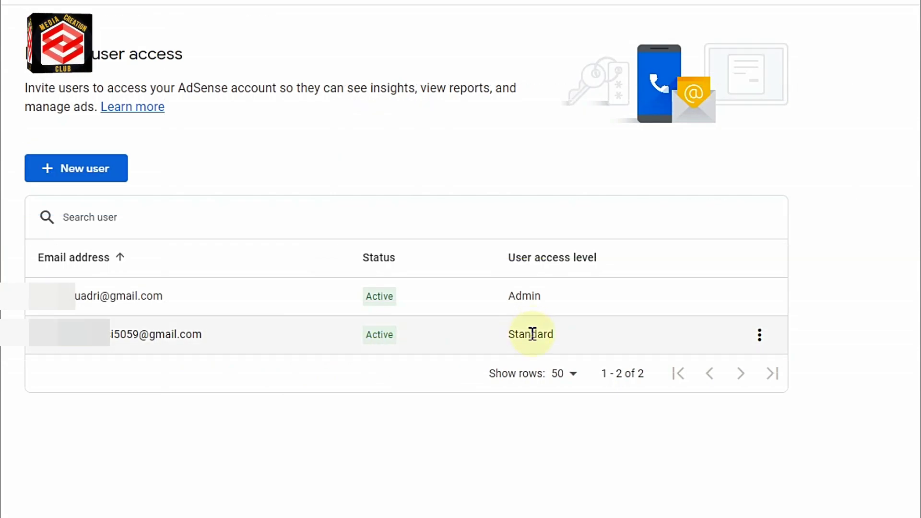
Step: Change the invited user's access level from Standard to Admin and apply the change
click(760, 335)
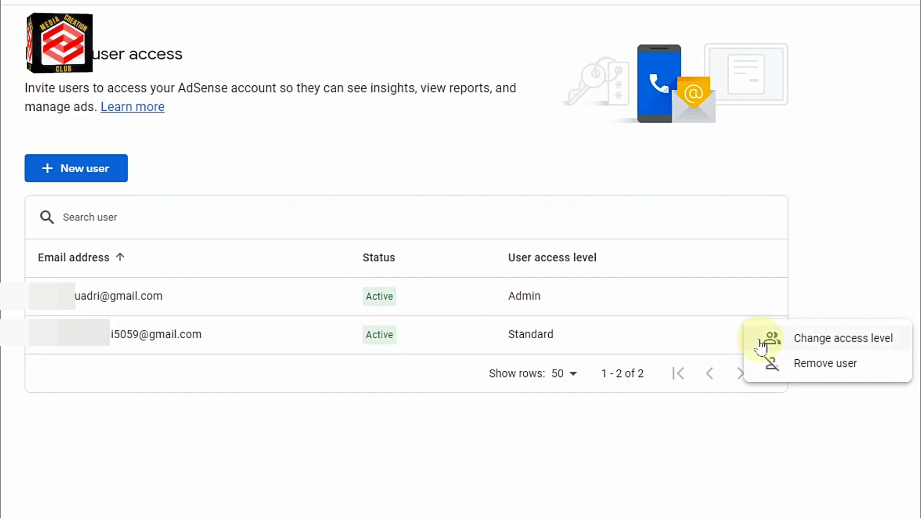
click(699, 342)
click(764, 337)
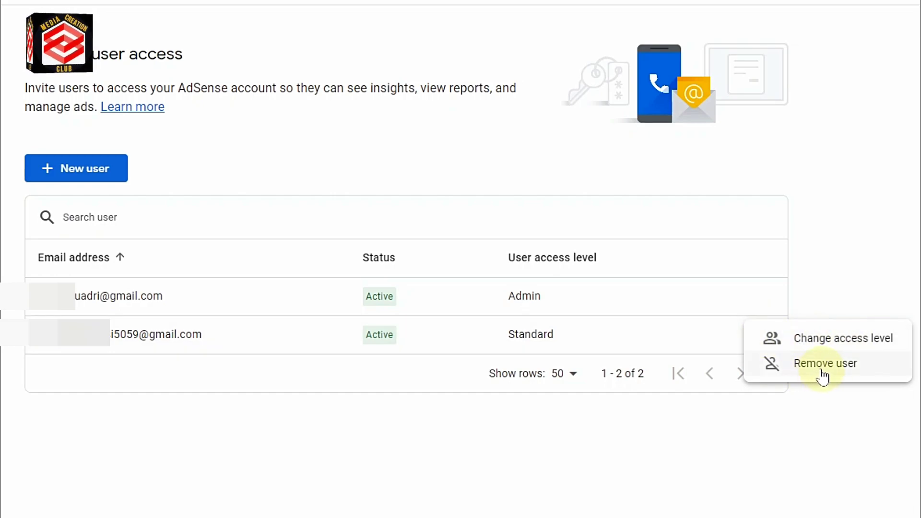
click(817, 338)
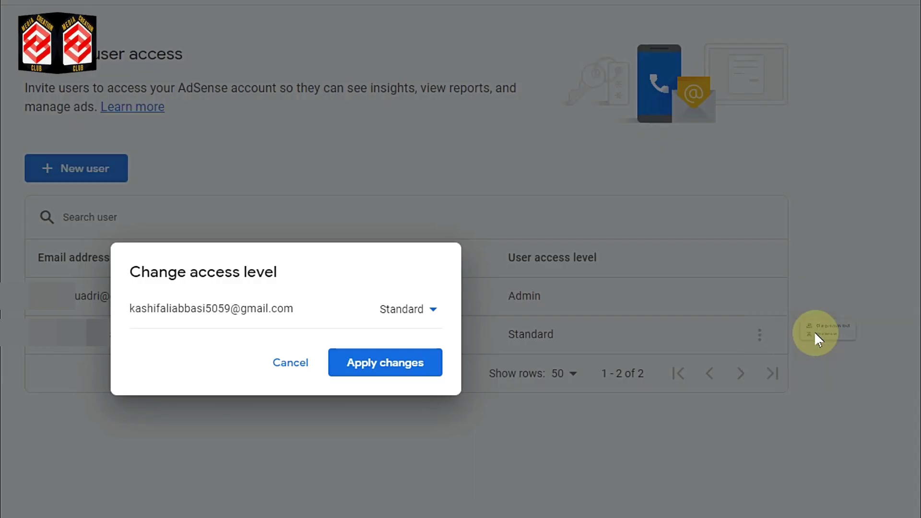
click(435, 312)
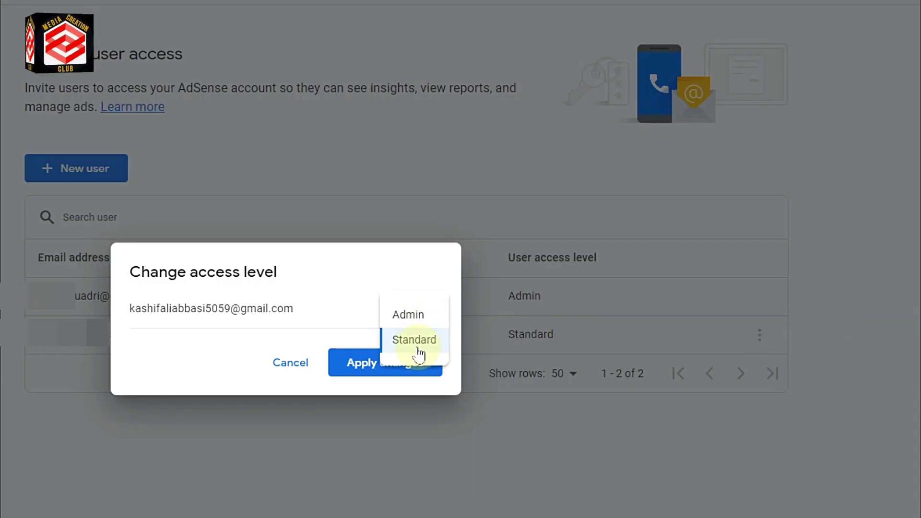
click(408, 315)
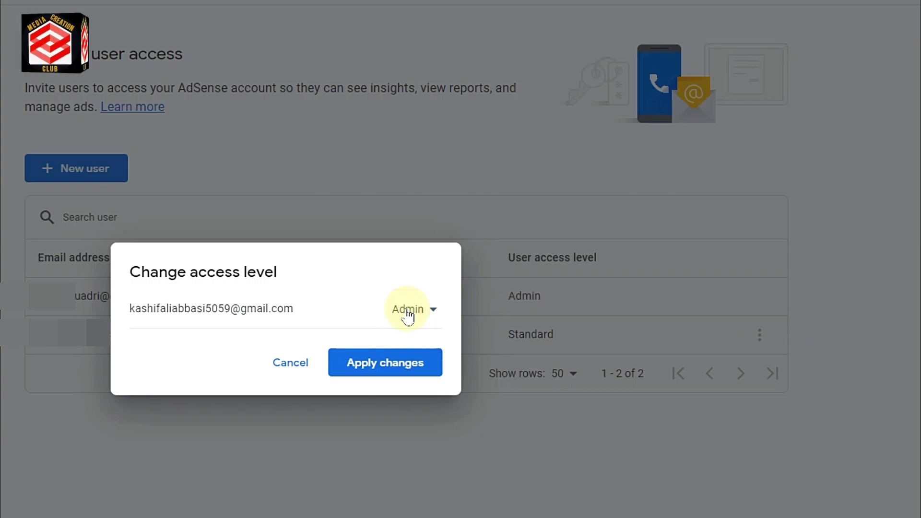
click(398, 375)
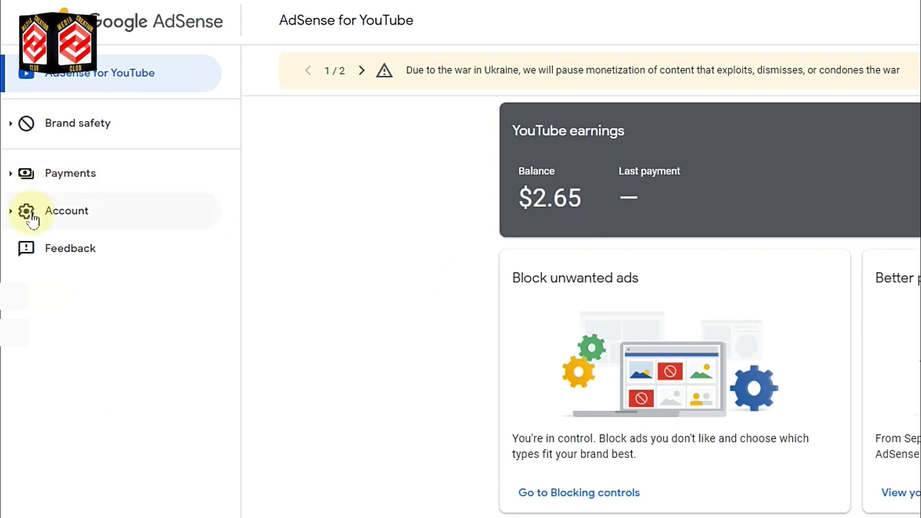
Step: Return to User management and open the original admin user's actions menu
click(15, 214)
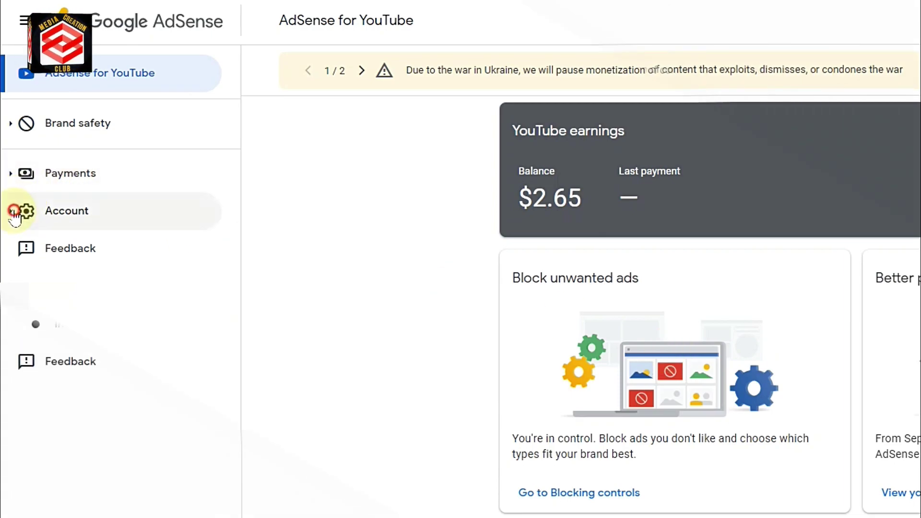
click(72, 290)
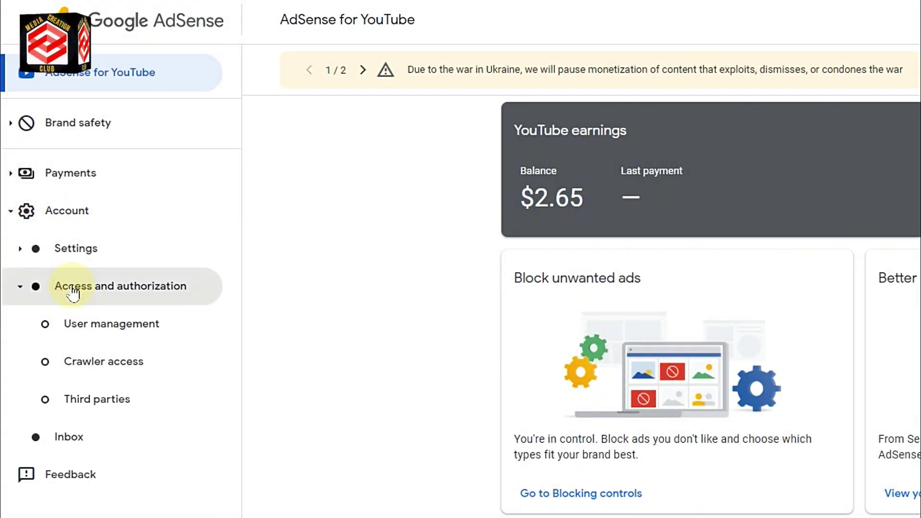
click(91, 326)
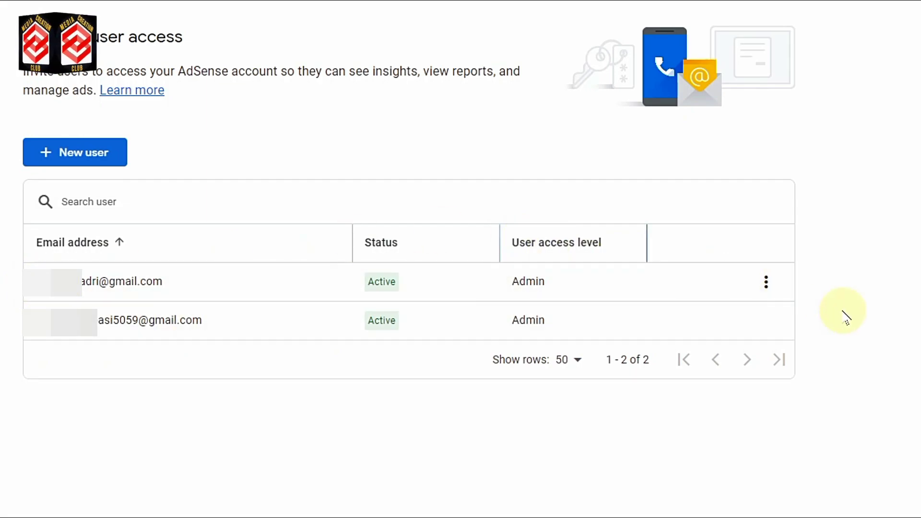
click(766, 282)
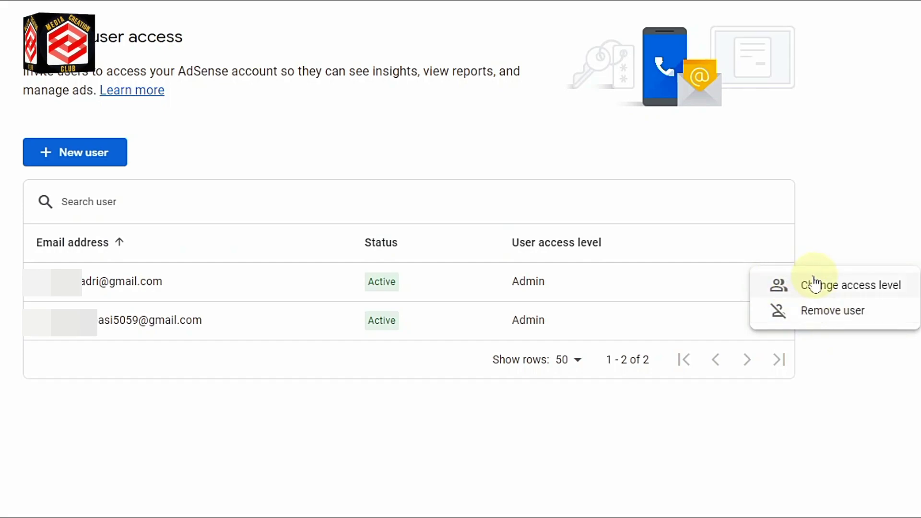
Step: Back out of the original admin's access-level dialog, then remove that user and confirm
click(815, 288)
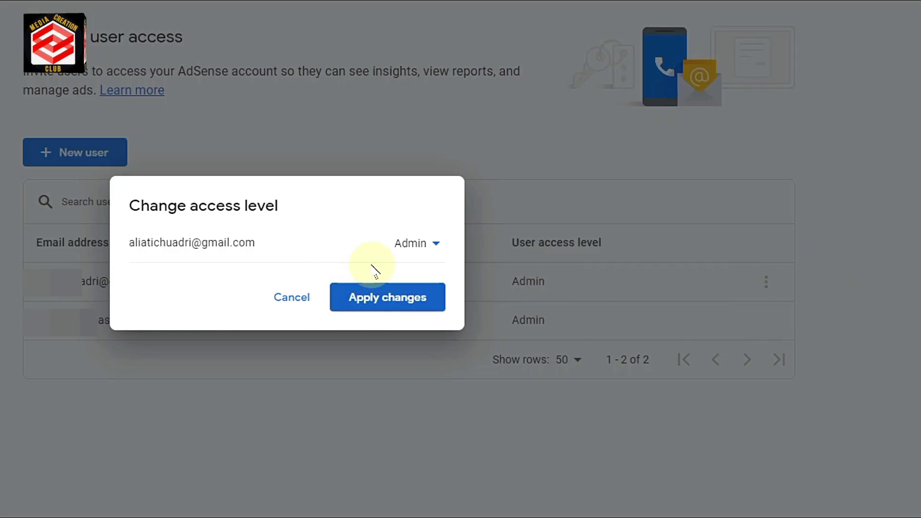
click(422, 242)
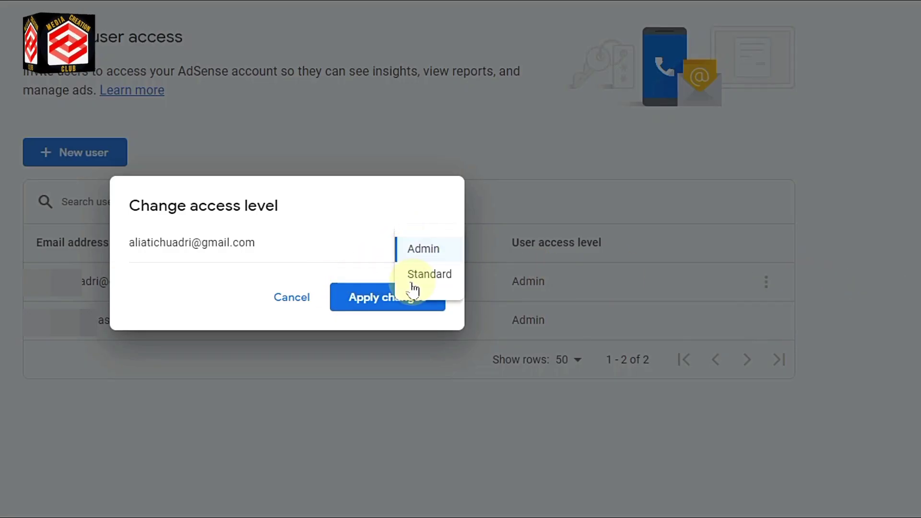
click(288, 300)
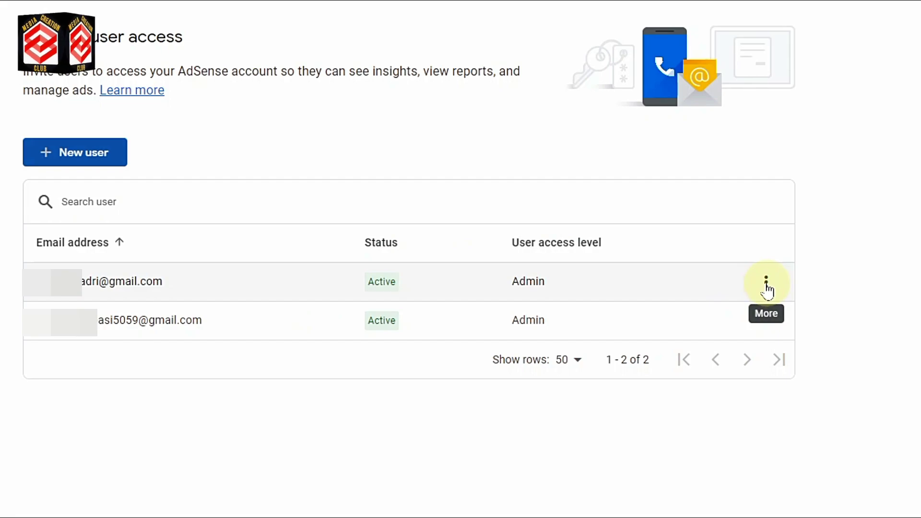
click(766, 287)
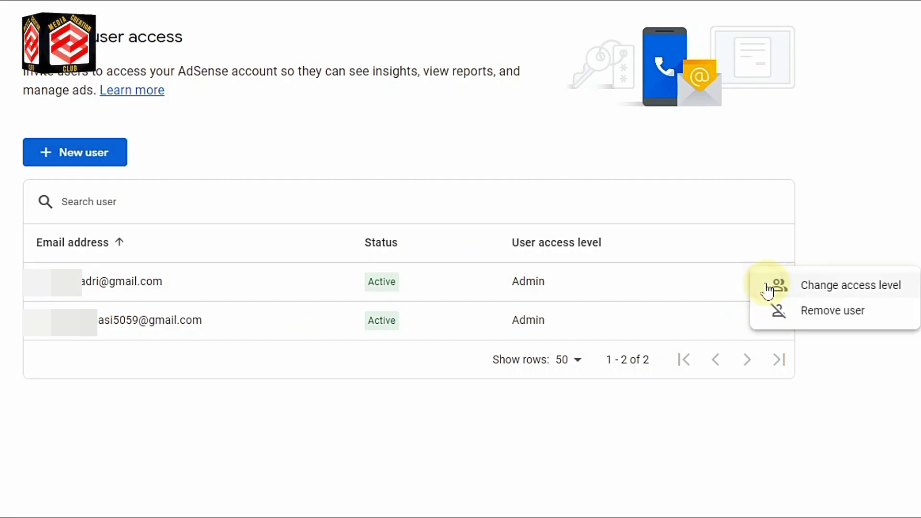
click(831, 317)
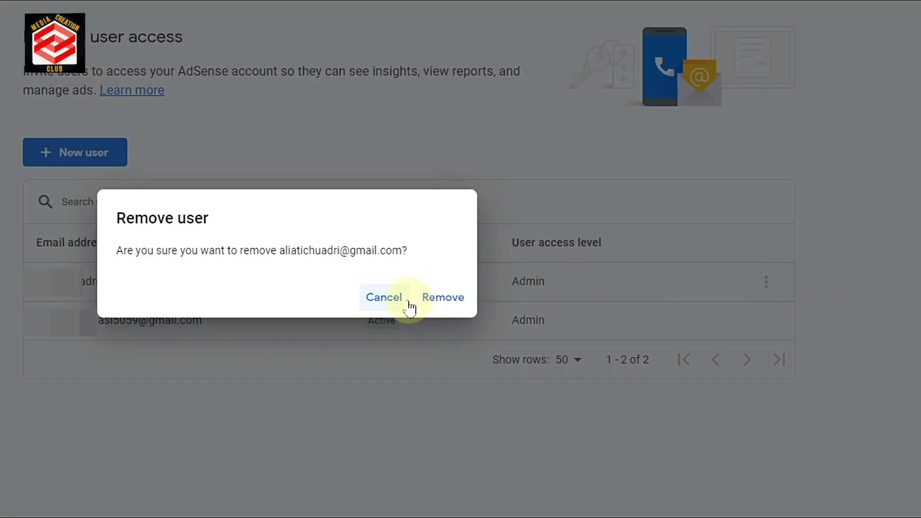
click(457, 301)
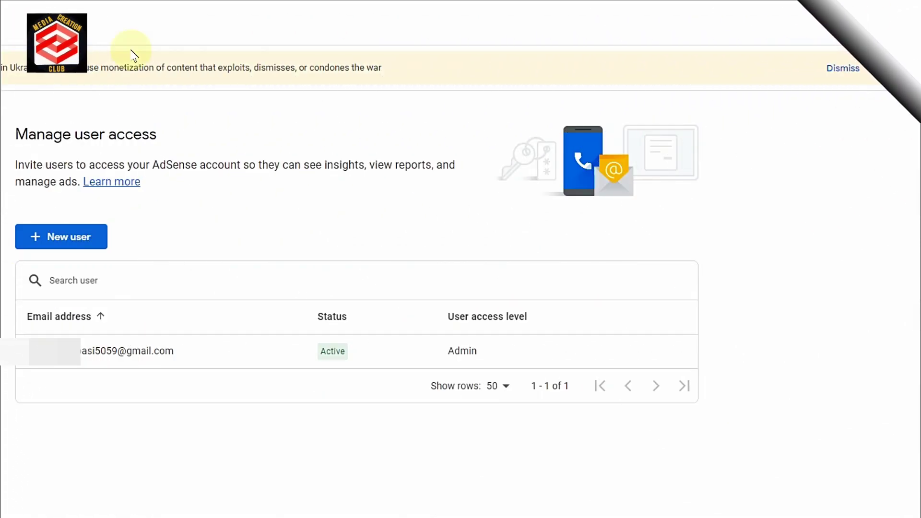
Step: Switch to the second signed-in Google account from the profile avatar menu
click(896, 23)
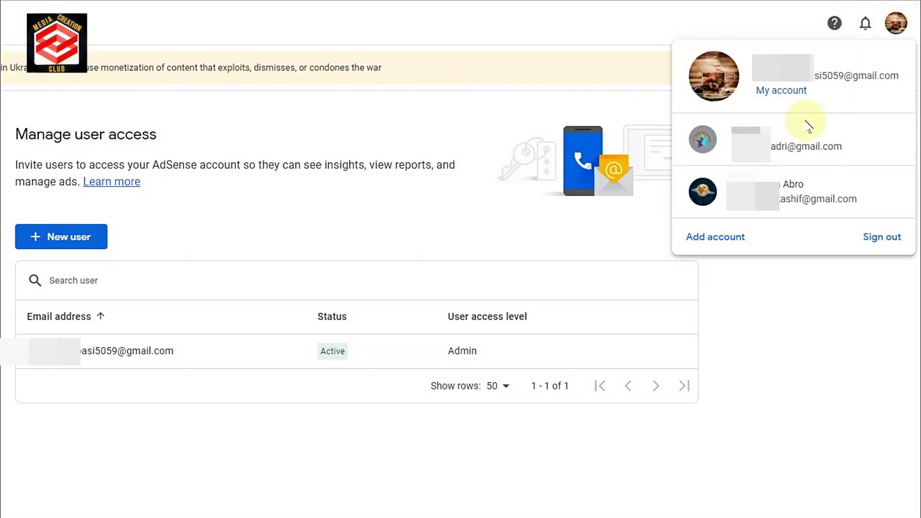
click(781, 133)
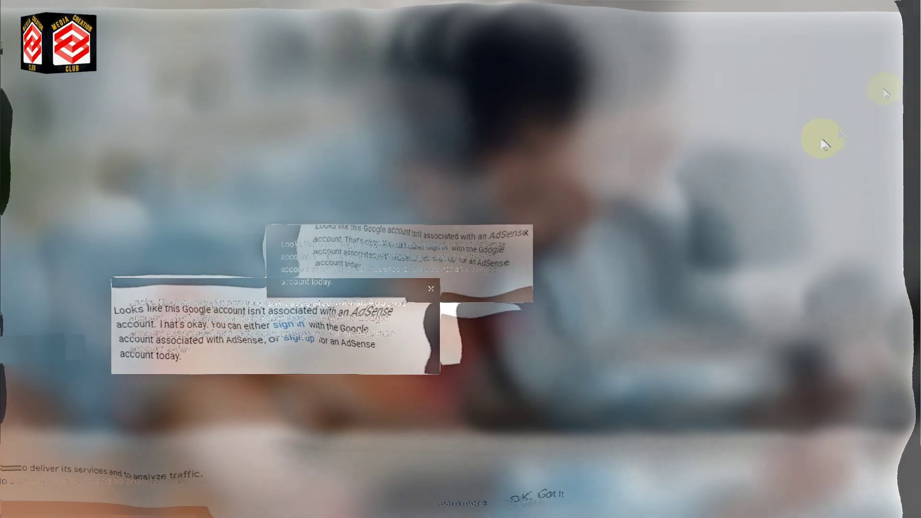